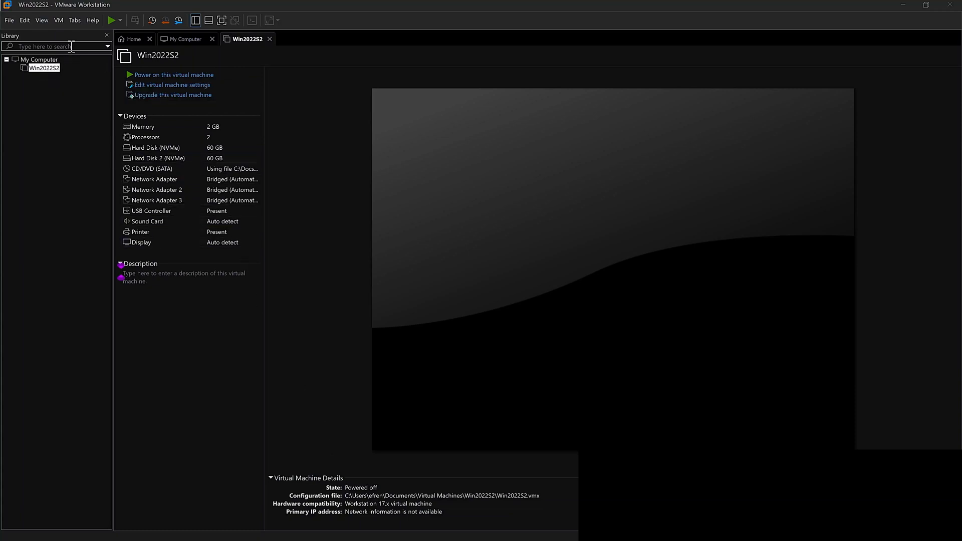
Open VMware Workstation's Help menu to reach the software update options.
click(91, 21)
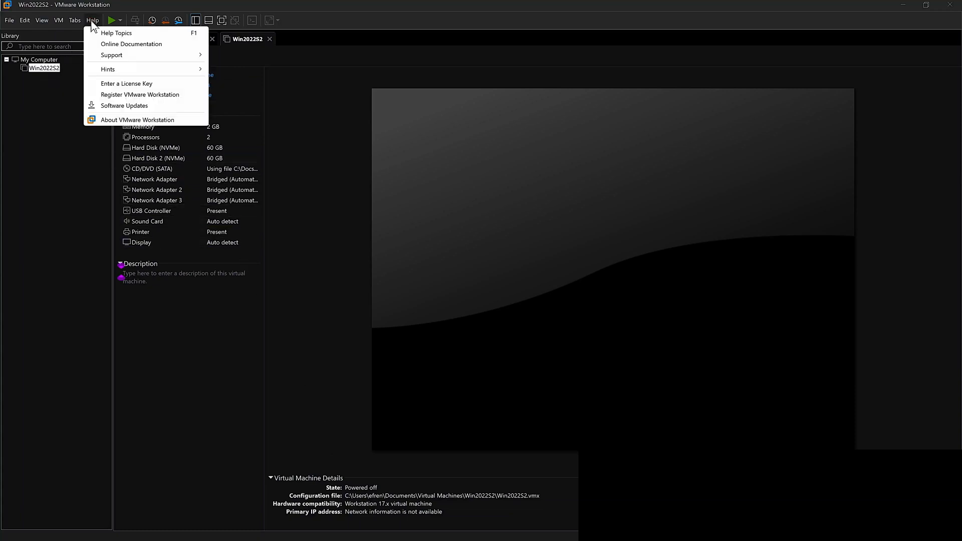
Run Software Updates' Check for Updates, dismiss the certificate error, and close the updates window.
click(114, 107)
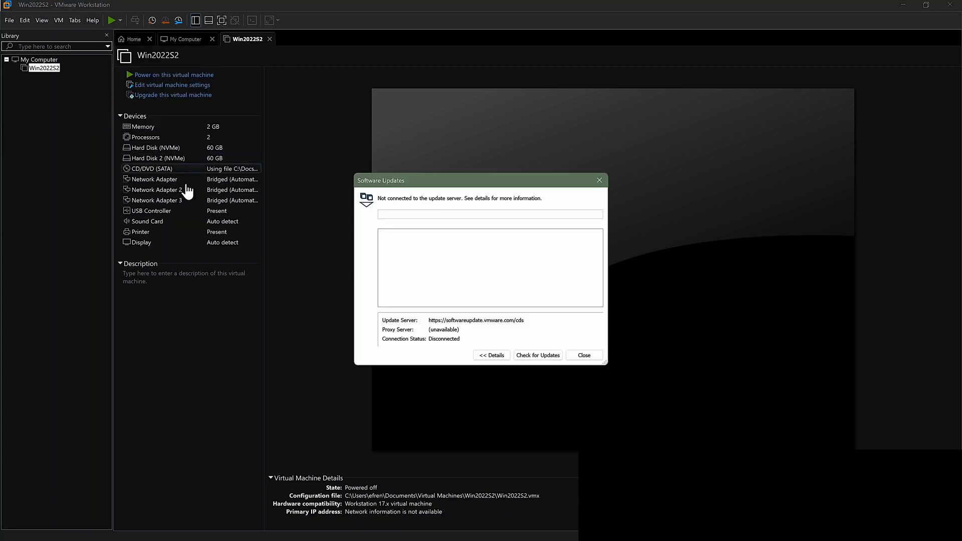
click(535, 356)
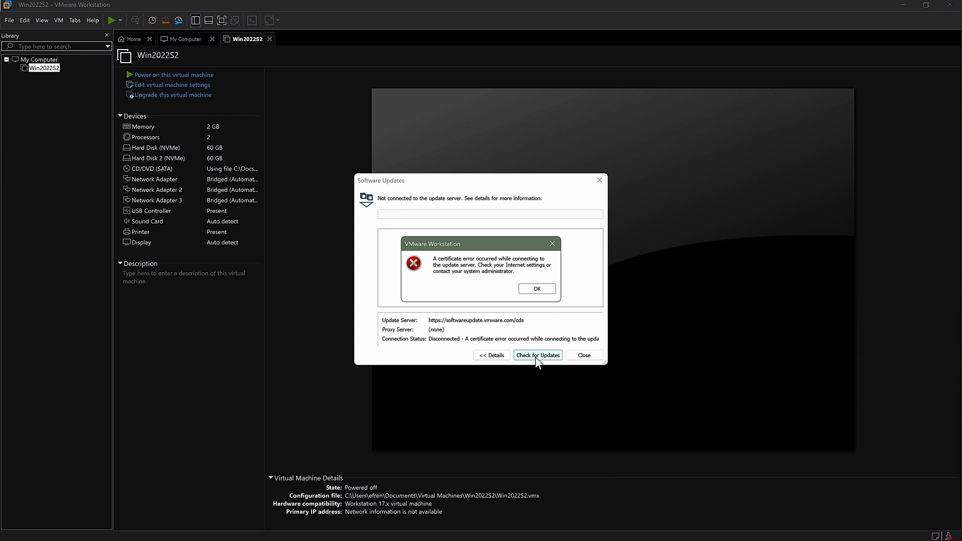
click(537, 290)
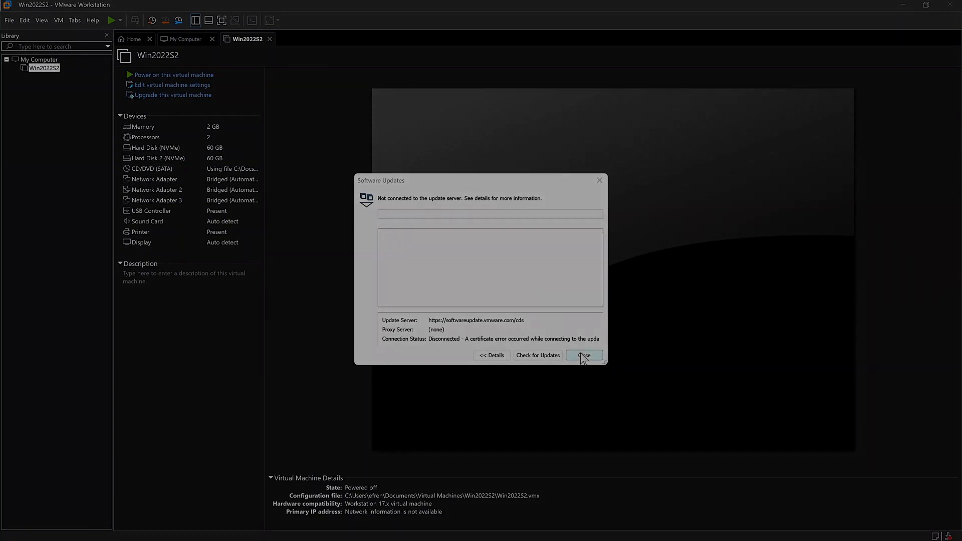
click(581, 355)
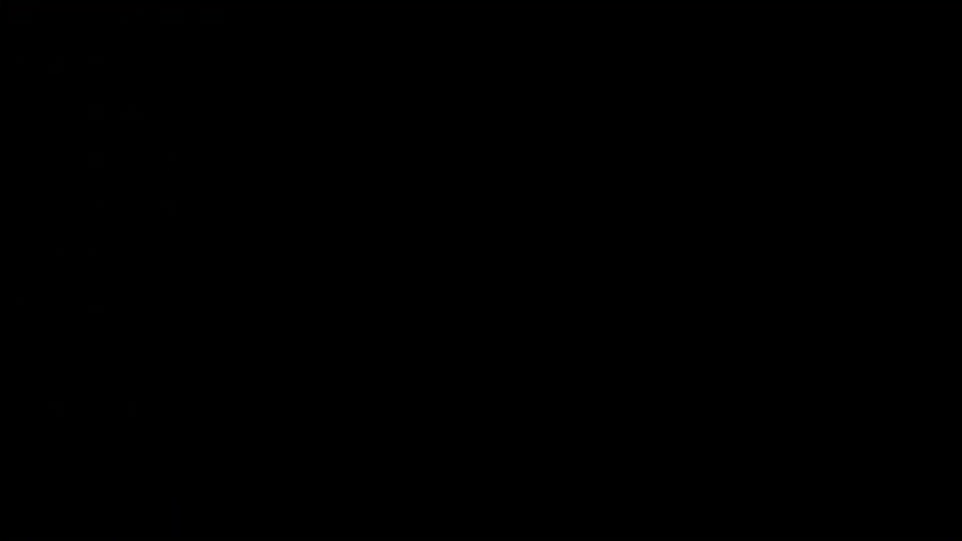
Search Google for 'broadcom login' from a new Chrome tab.
click(216, 530)
click(376, 203)
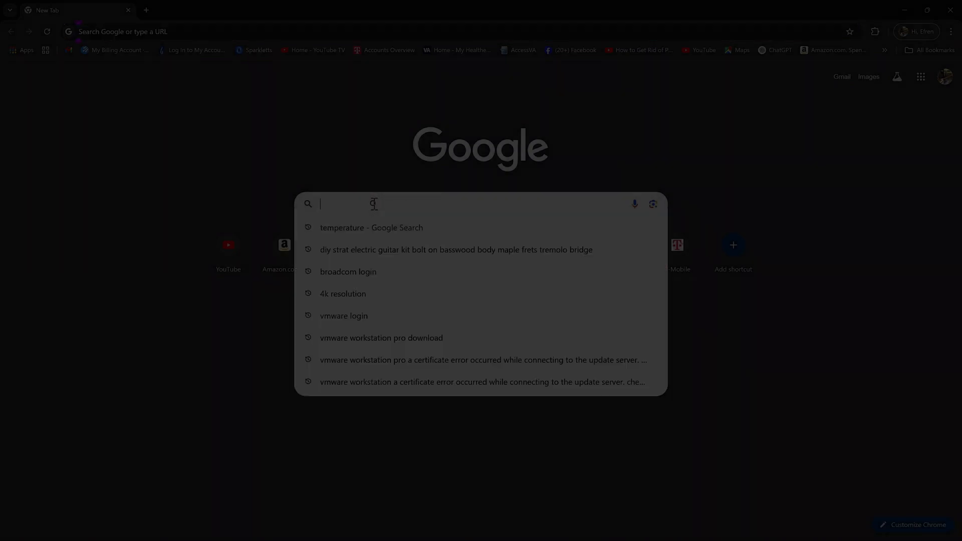
text(Bro)
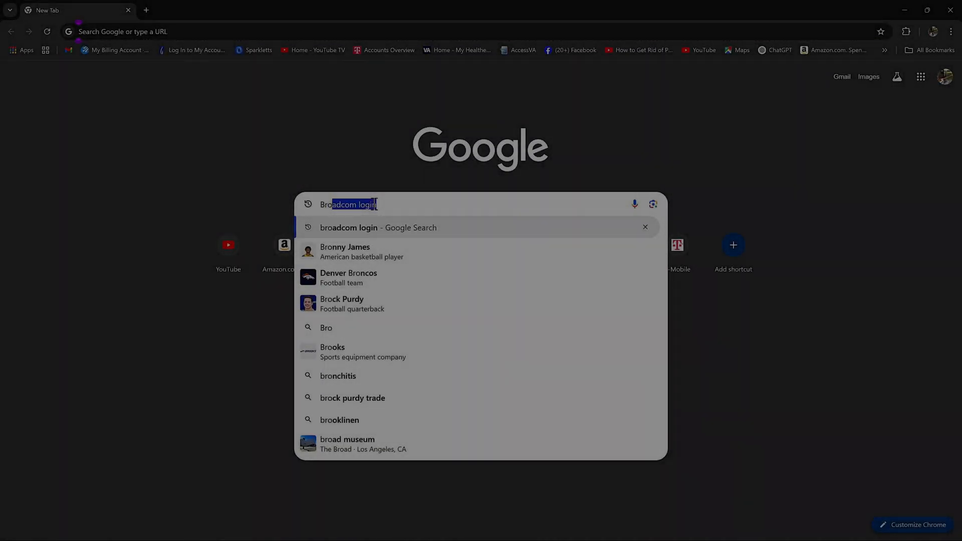
key(Right)
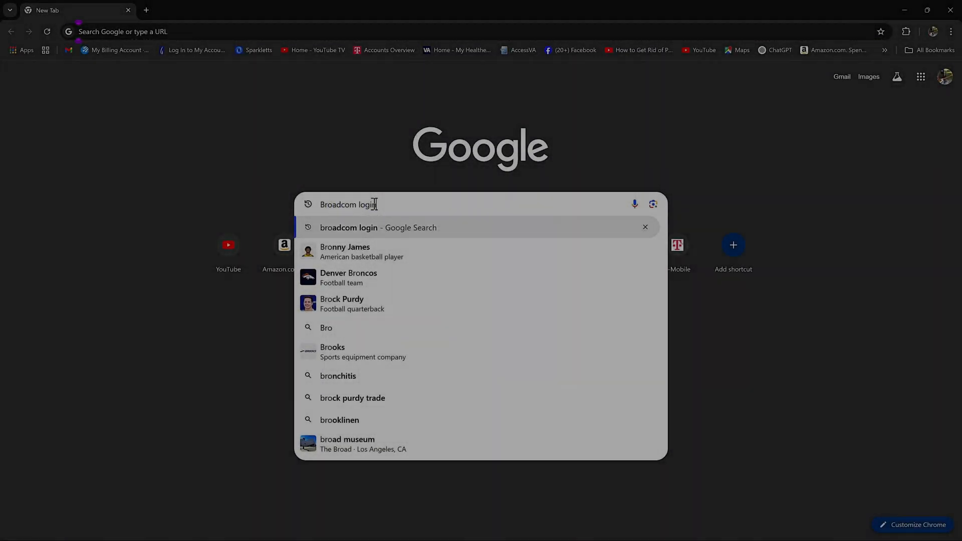
key(Return)
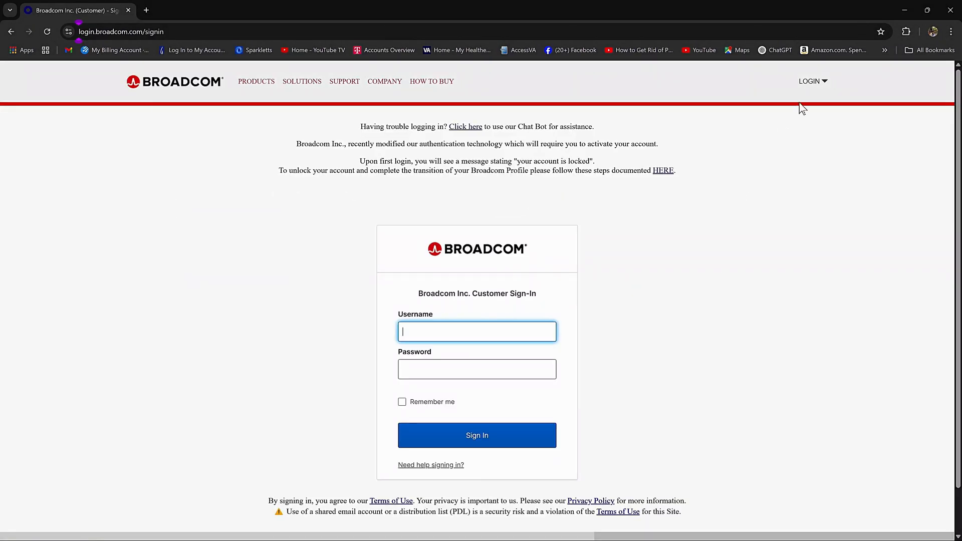
Log in to the Broadcom Support Portal with the account e-mail and password.
click(823, 88)
click(733, 129)
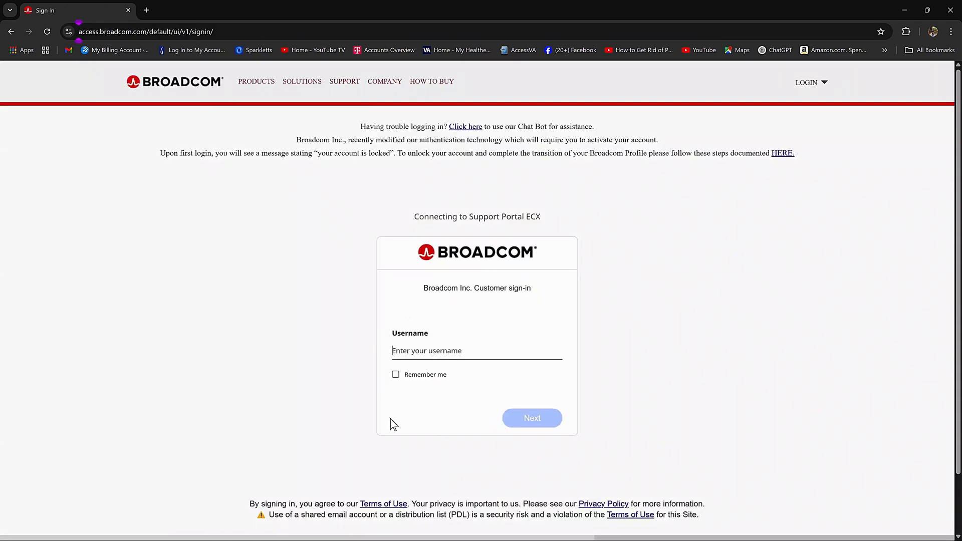
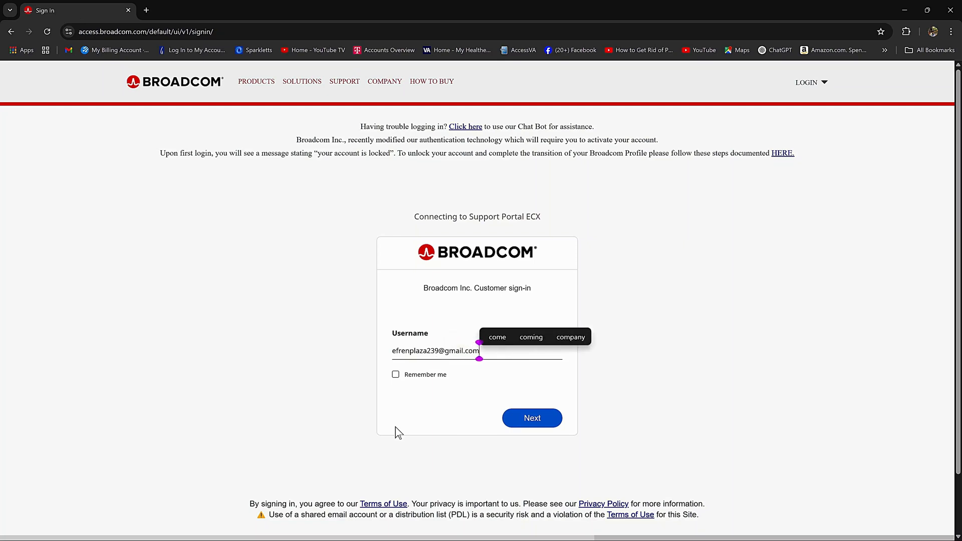
click(538, 424)
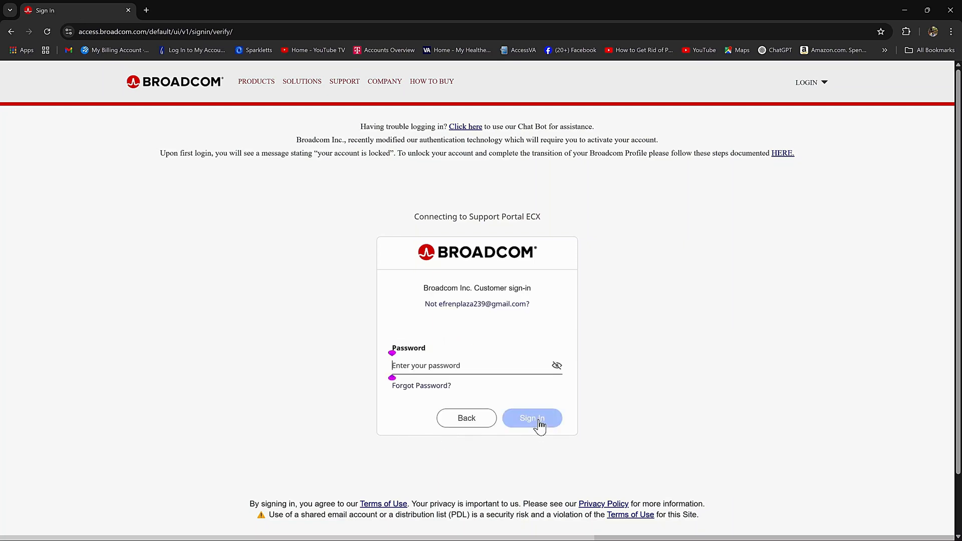
text(•••••••)
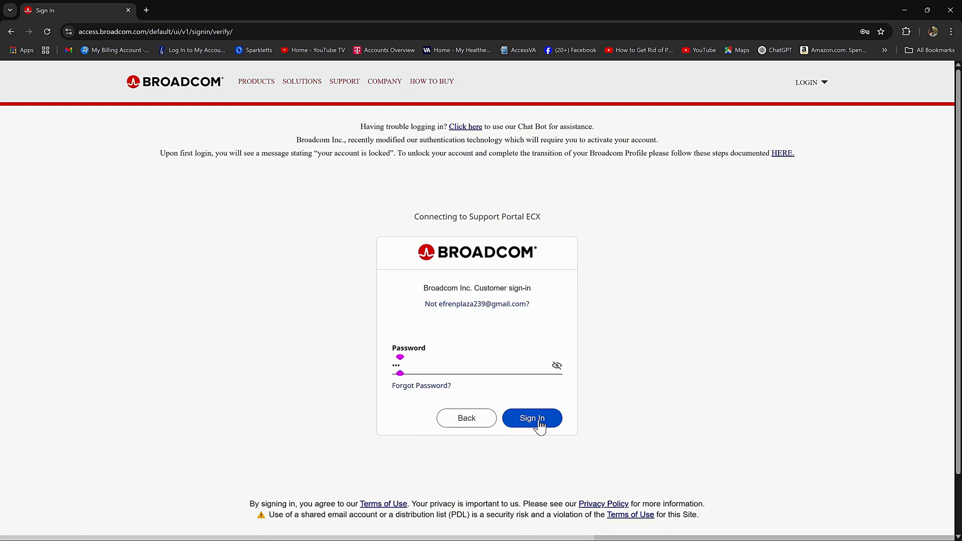
text(••••)
click(539, 421)
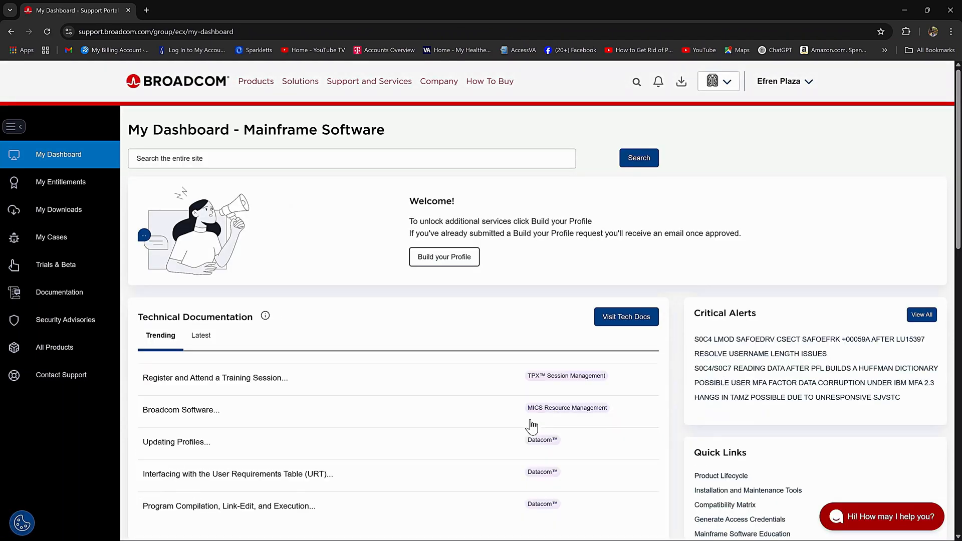
Filter My Downloads to the VMware division and open the free VMware Workstation Pro downloads.
click(66, 216)
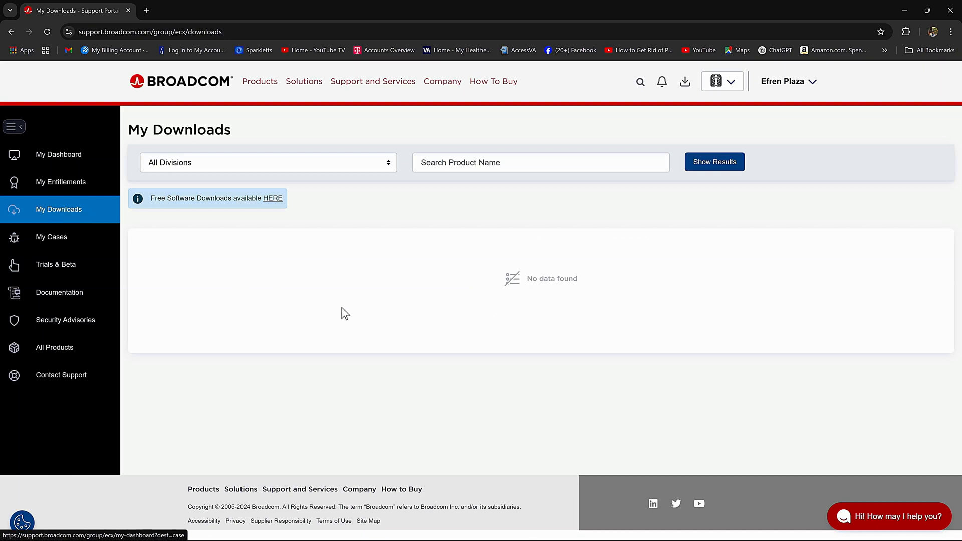
click(386, 168)
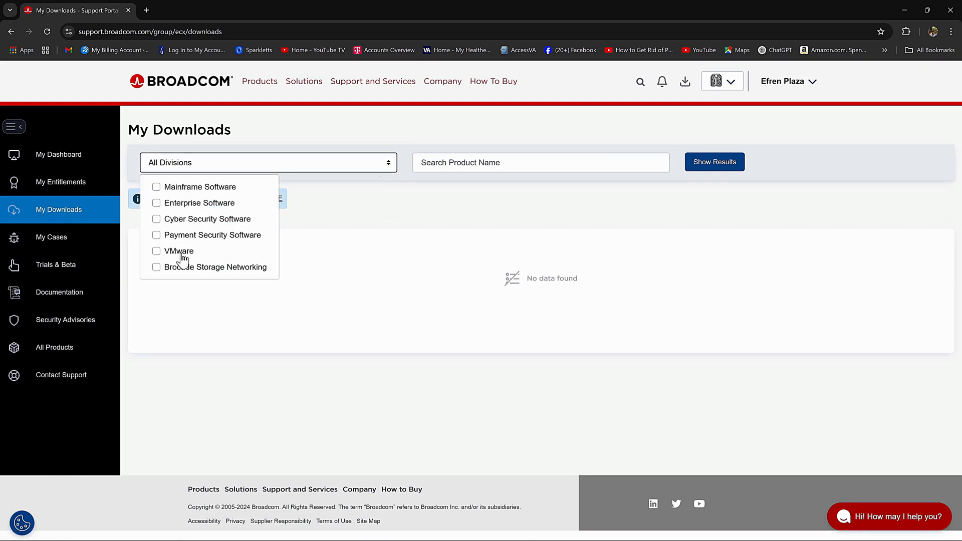
click(156, 251)
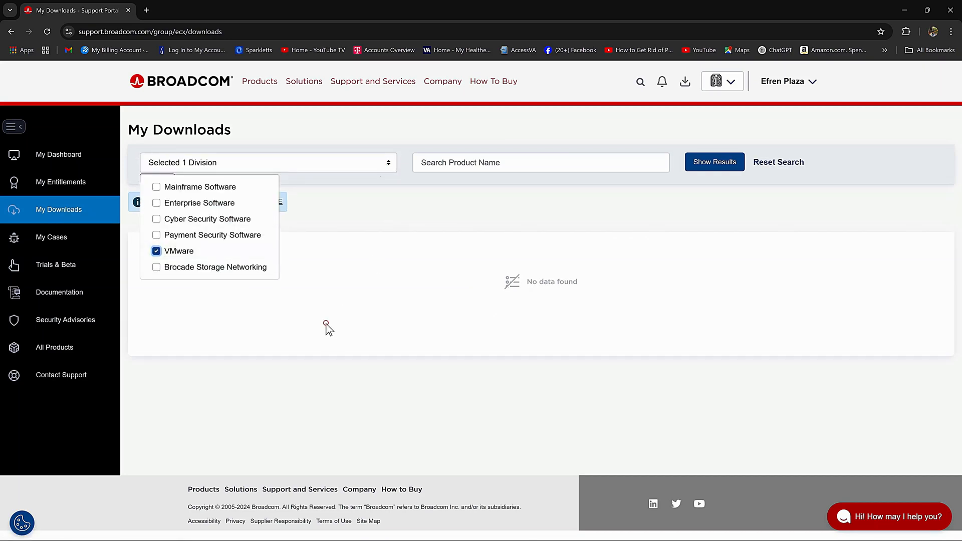
click(327, 328)
click(273, 202)
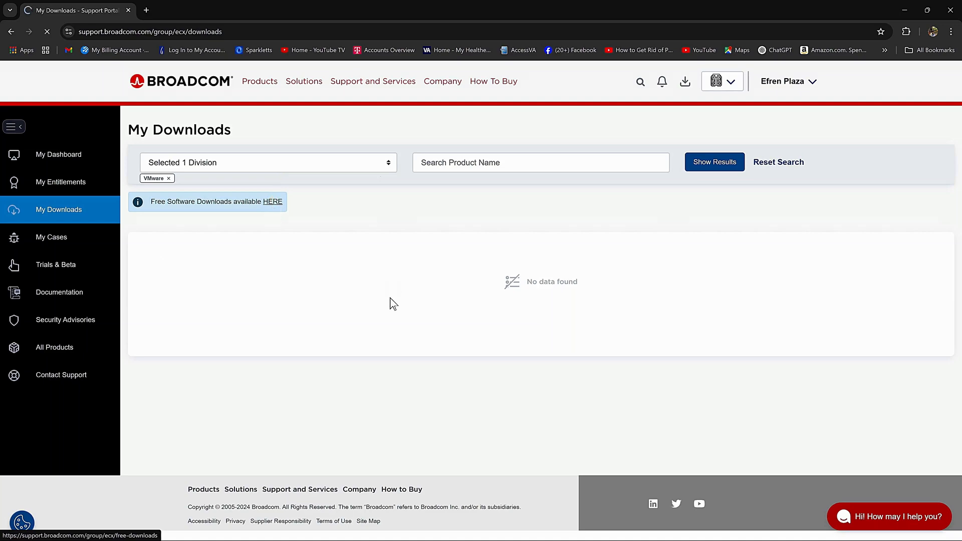
scroll(387, 301, down, 3)
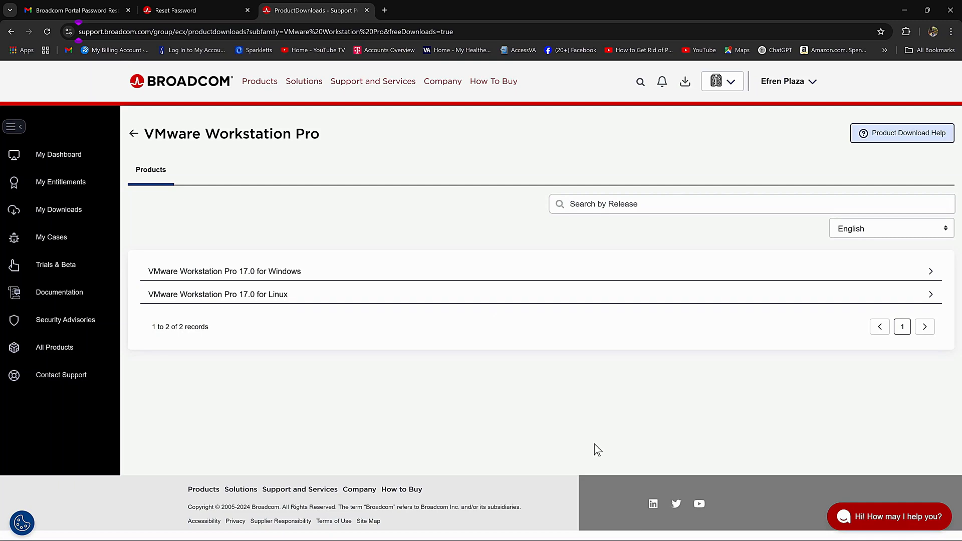
Open the 17.6.3 release under Workstation Pro 17.0 for Windows, agree to terms, and request the download.
click(302, 273)
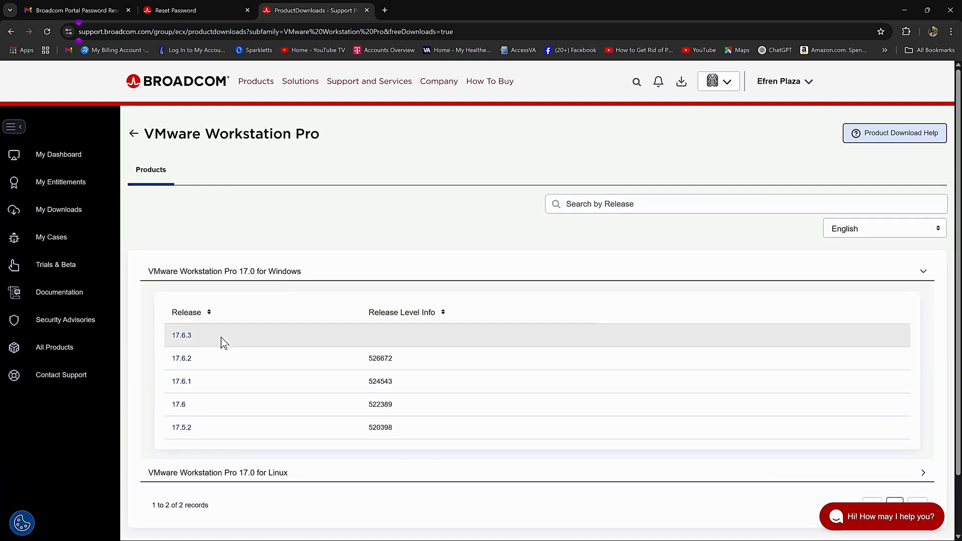
click(187, 339)
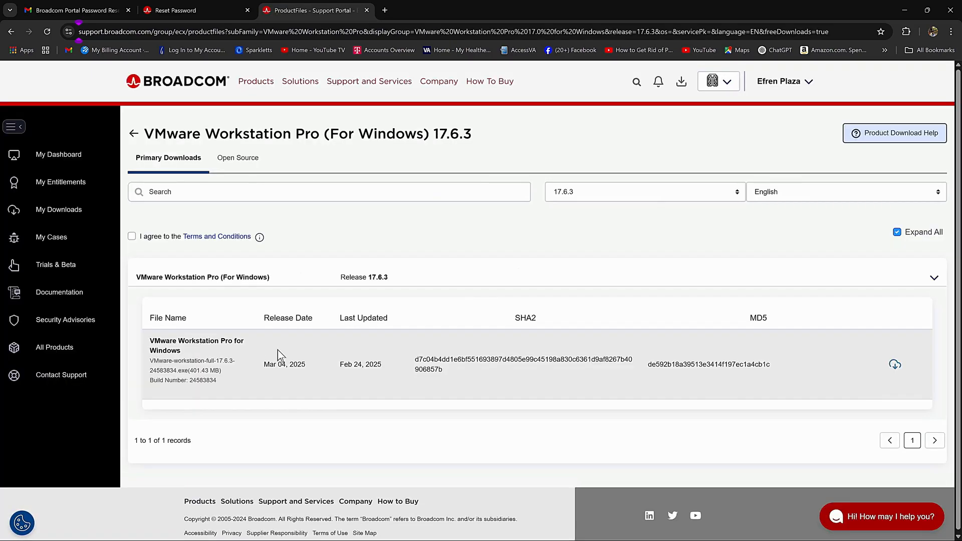
click(131, 235)
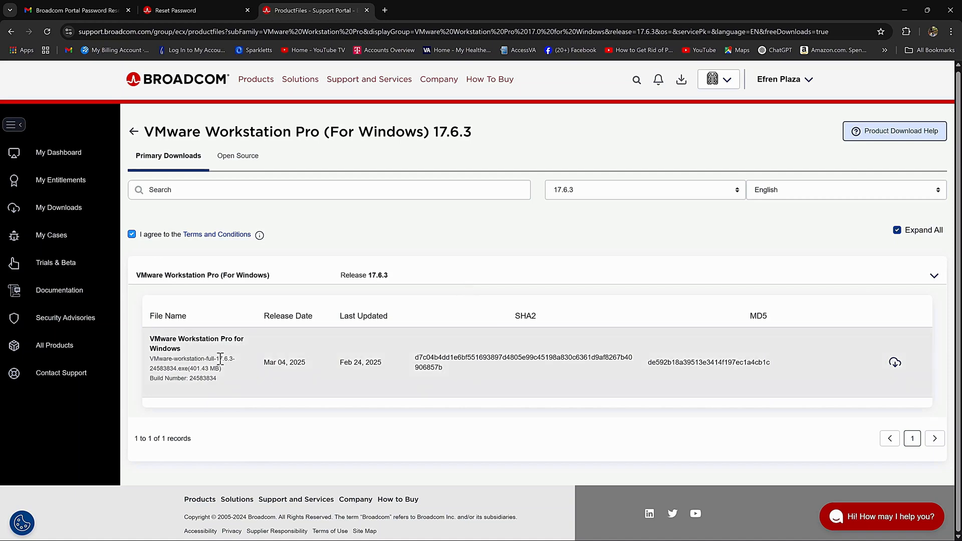
click(895, 362)
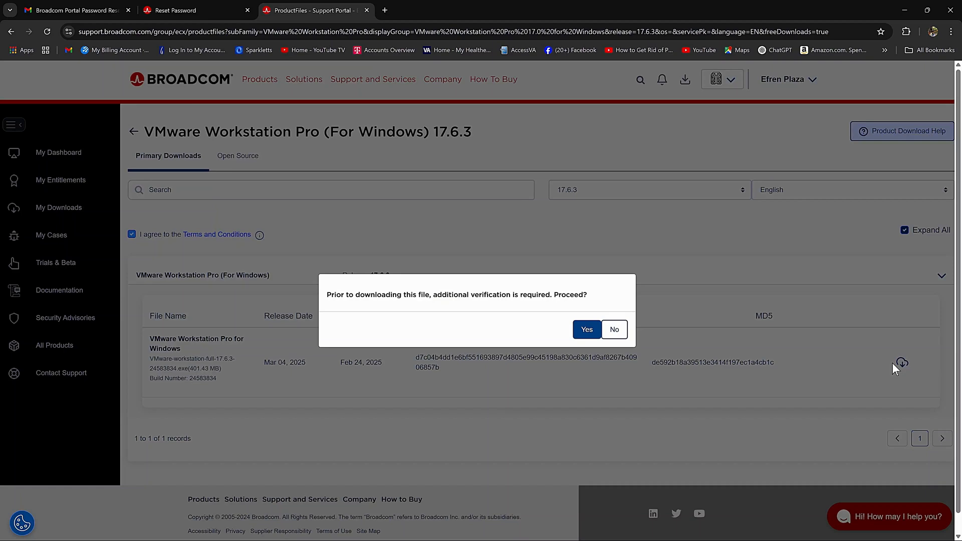
Enter the street address, zip code, city and state in the trade compliance form and submit with I Agree.
click(587, 331)
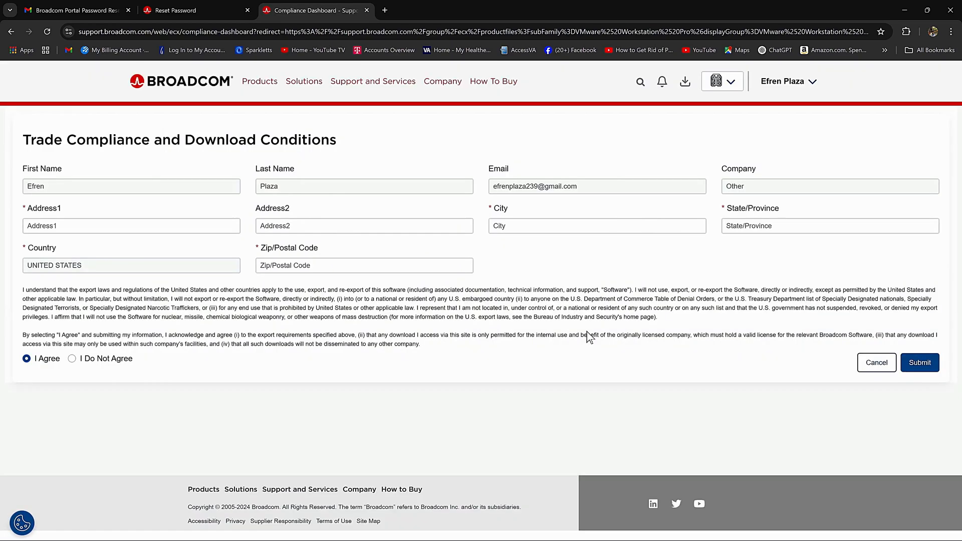
click(53, 225)
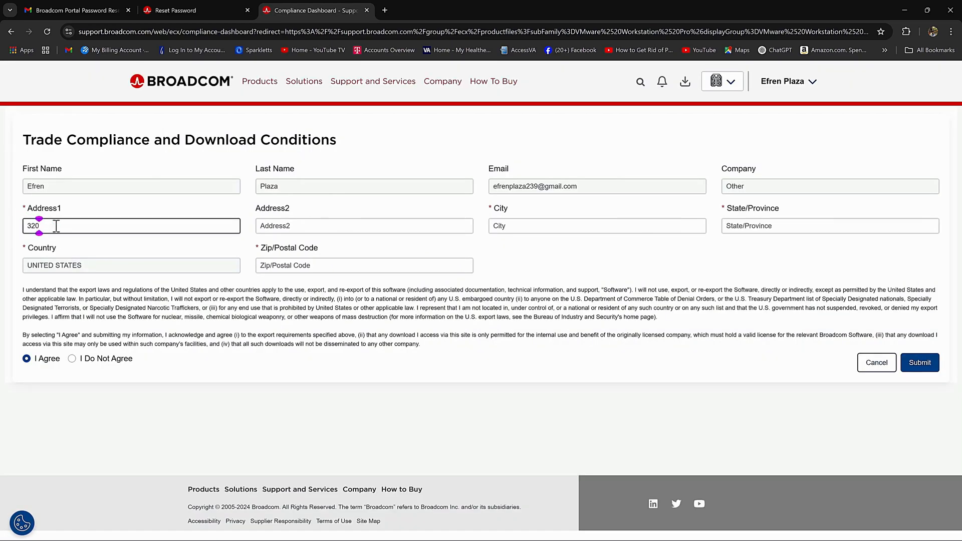
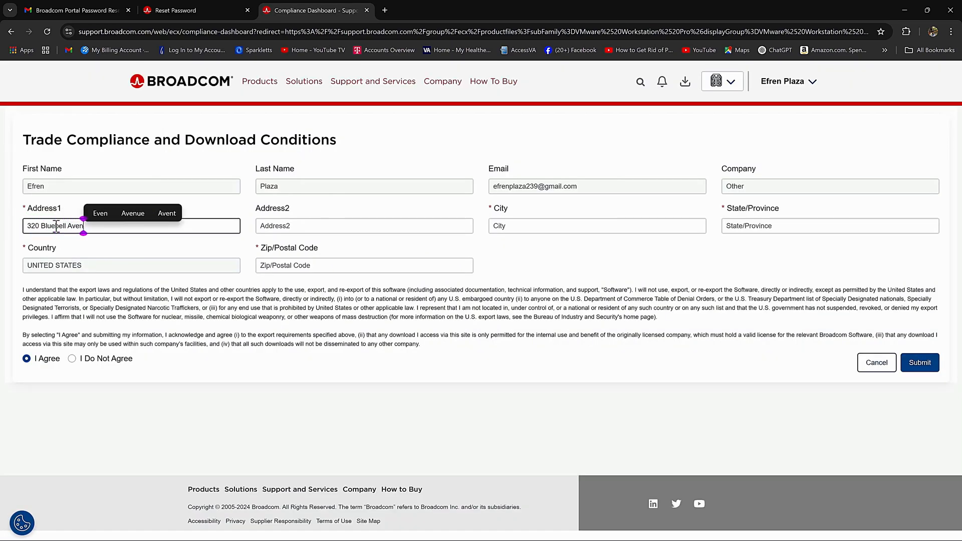
click(274, 266)
text(92870)
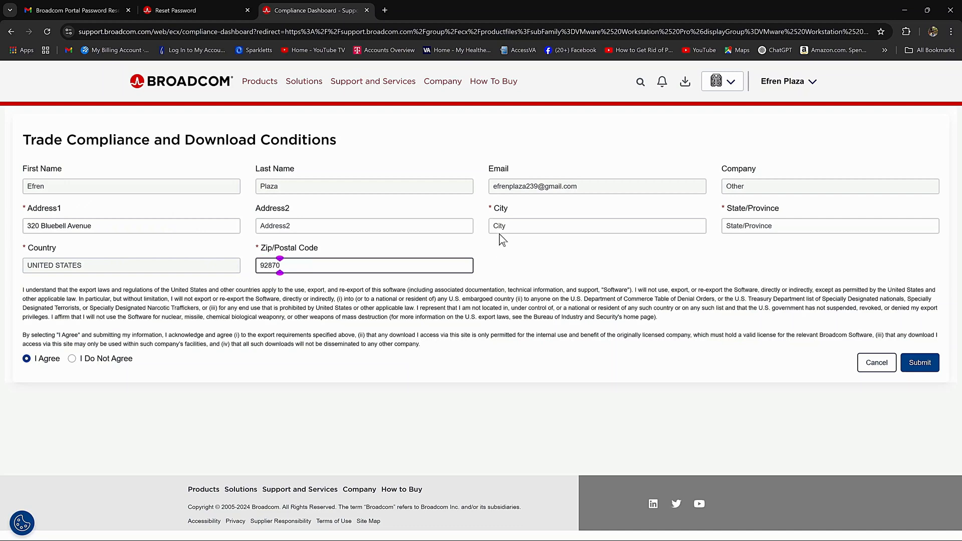
click(507, 227)
text(Placentia)
key(Tab)
text(California)
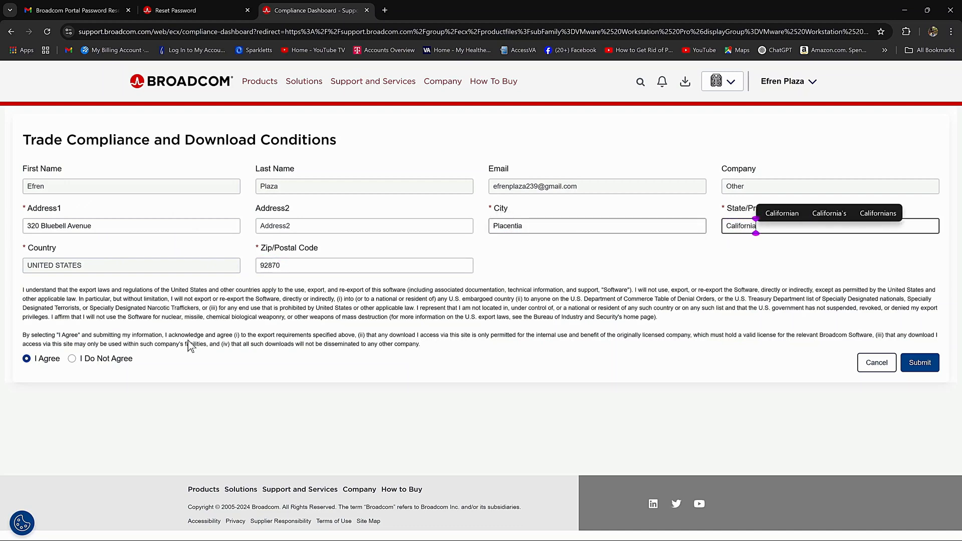
click(776, 258)
click(921, 364)
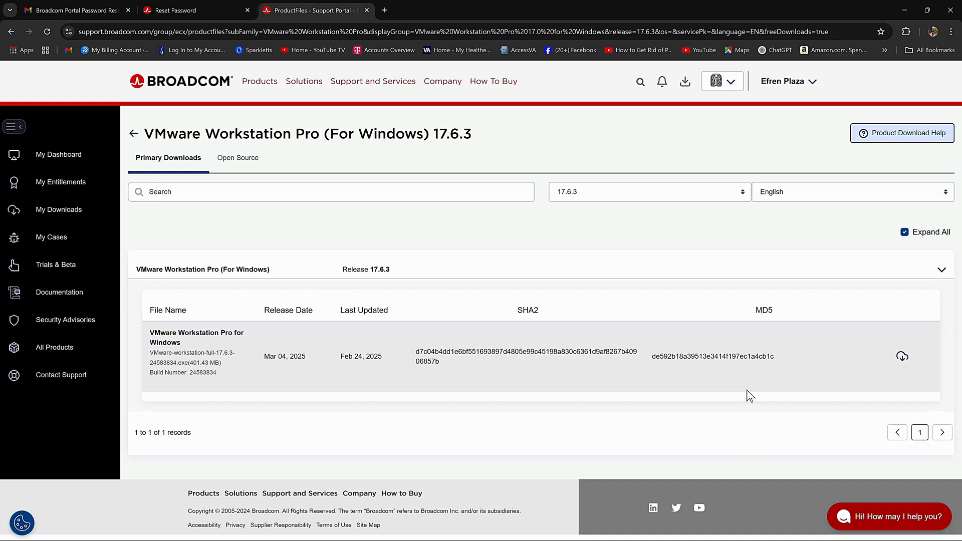
Download the 401.43 MB Workstation Pro 17.6.3 Windows installer and confirm it in the Downloads folder.
click(900, 358)
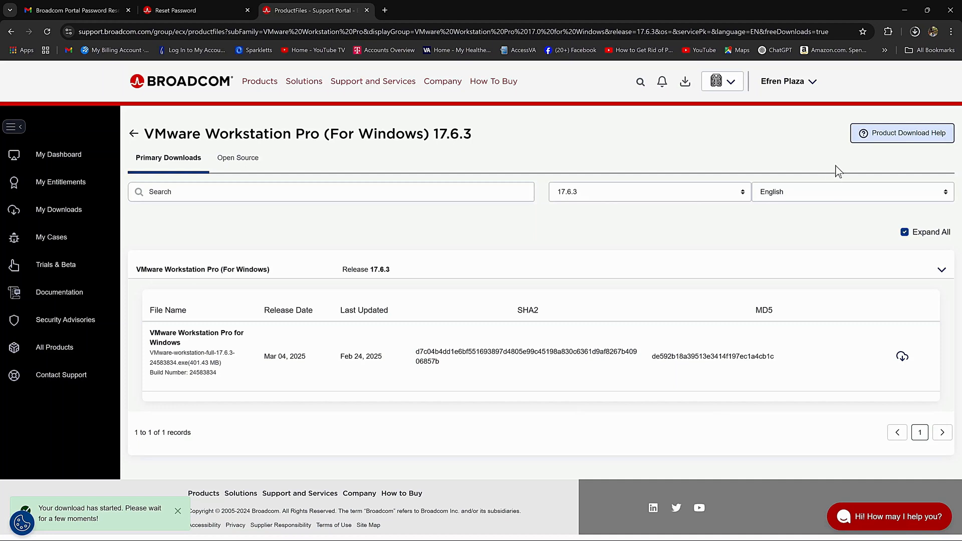
click(104, 530)
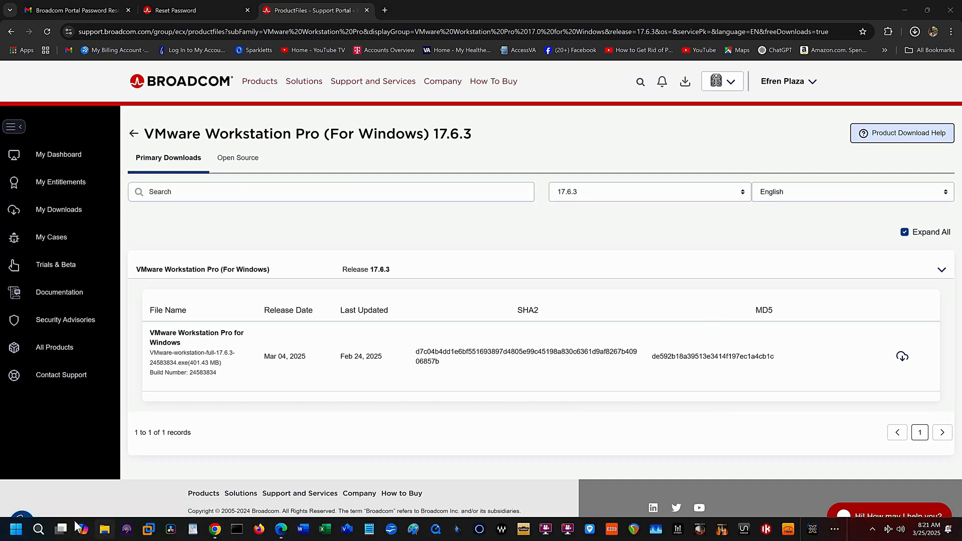
click(246, 273)
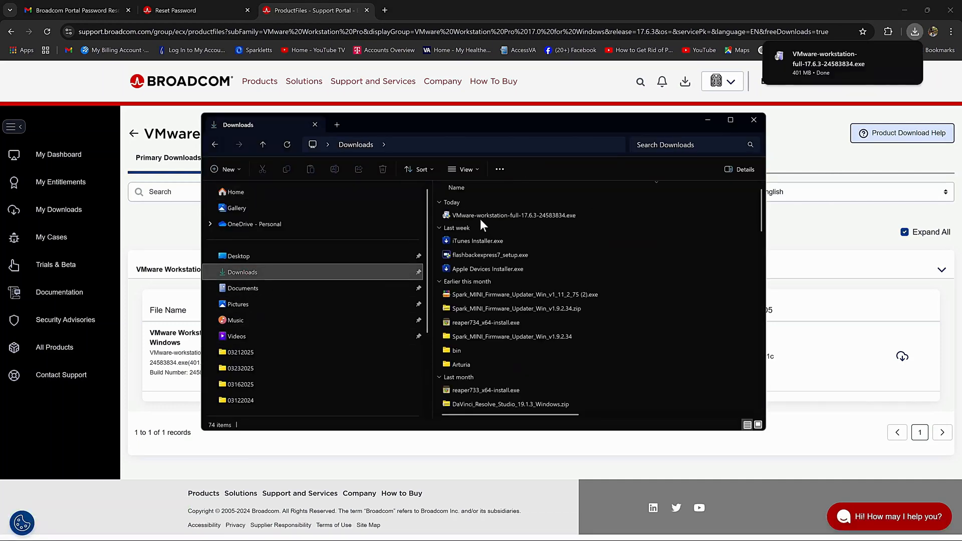
click(755, 122)
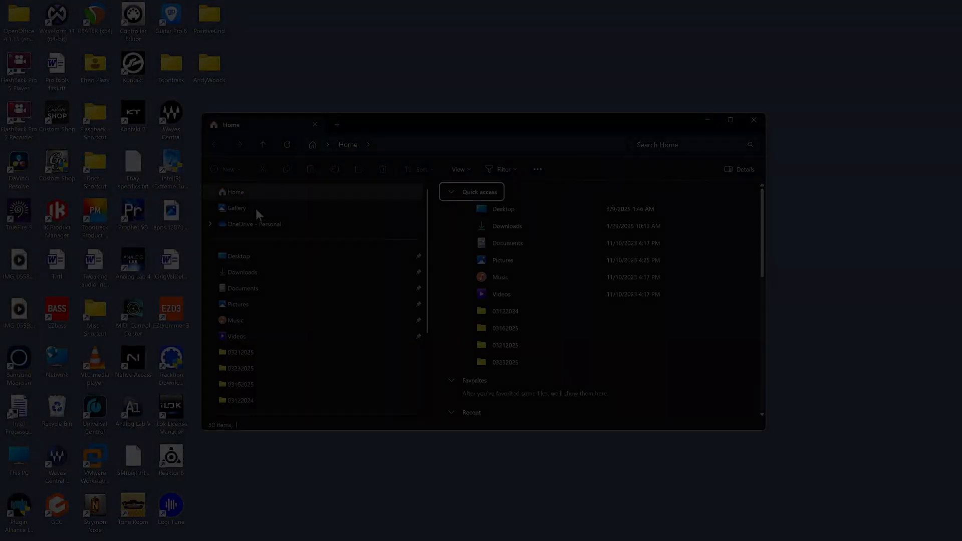
Run VMware-workstation-full-17.6.3-24583834.exe from Downloads to start the setup wizard.
click(246, 277)
right_click(503, 215)
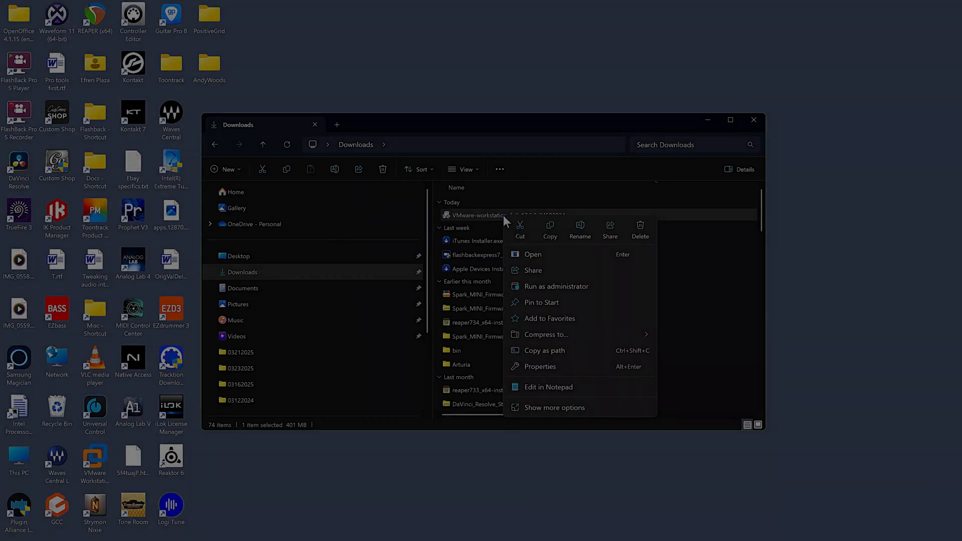
click(547, 288)
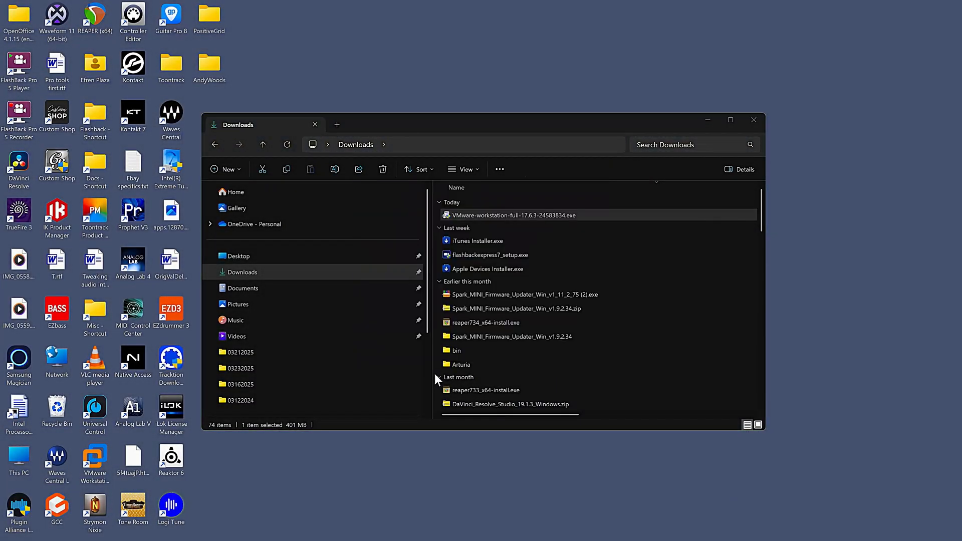
click(709, 120)
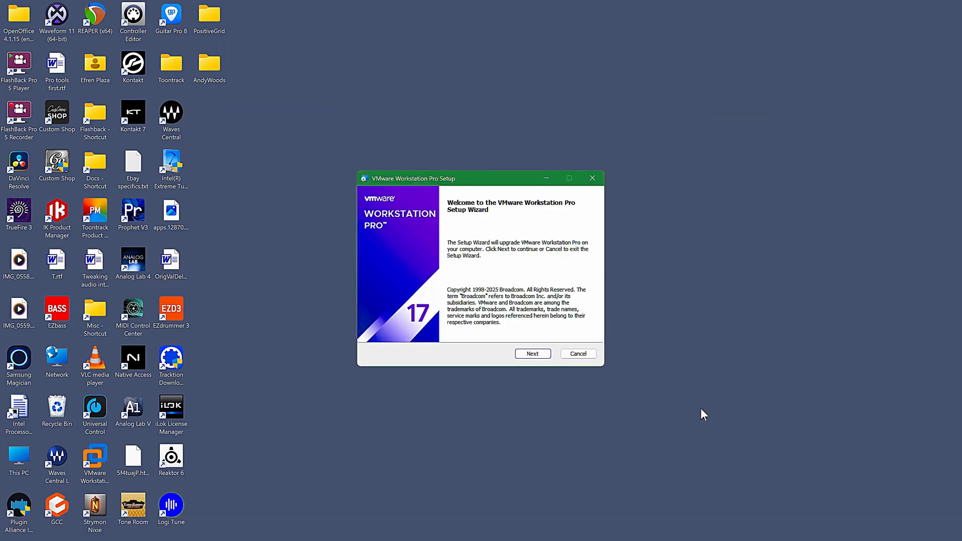
Accept the licence, keep default folder and experience settings, skip the Start Menu folder, and upgrade.
click(526, 355)
click(377, 331)
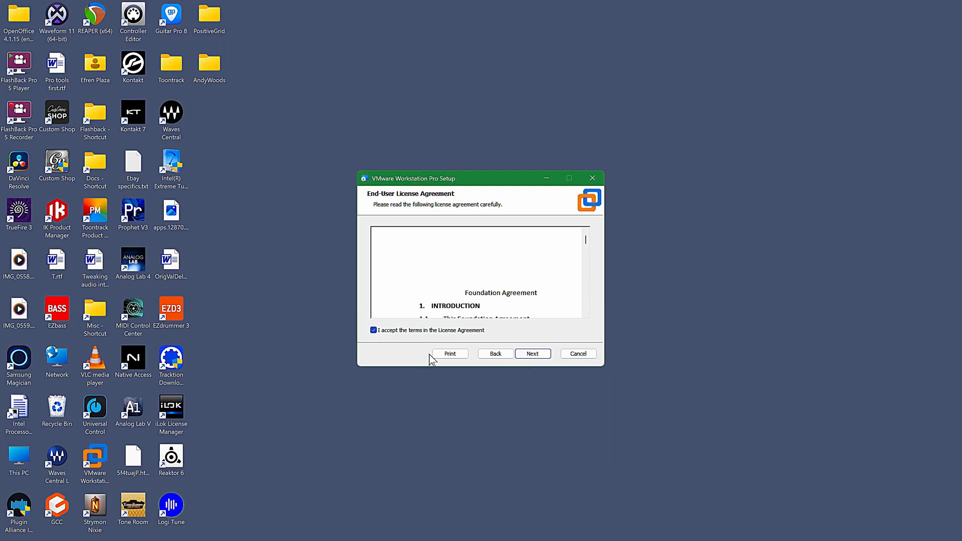
click(533, 355)
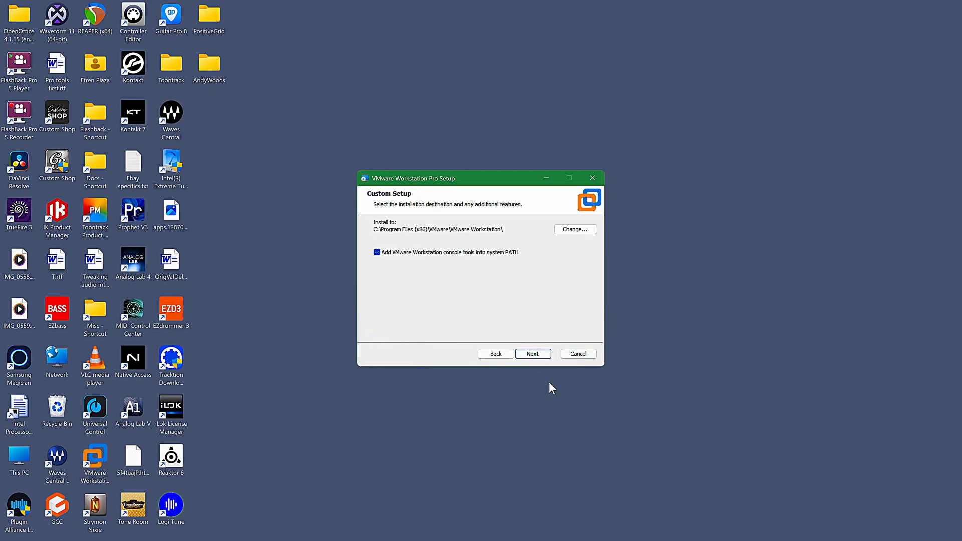
click(533, 354)
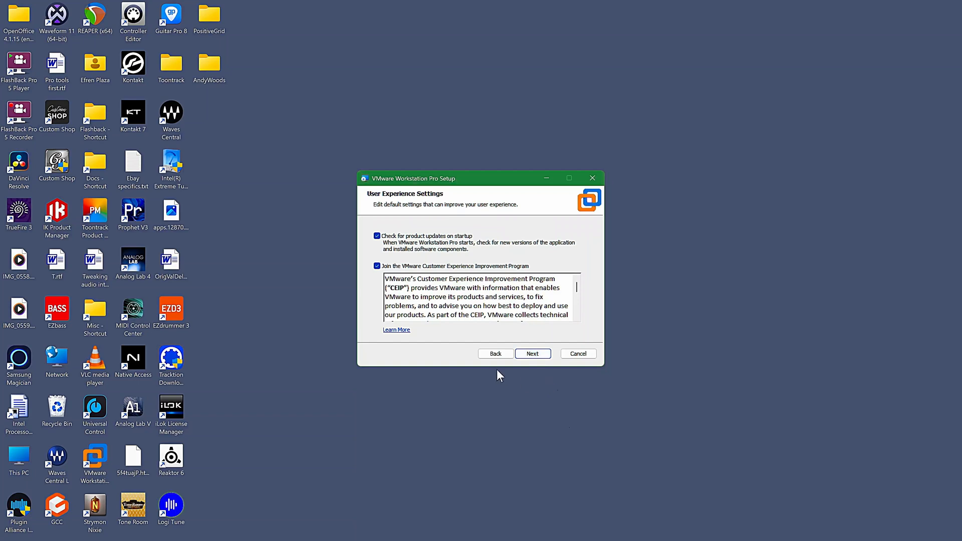
click(532, 354)
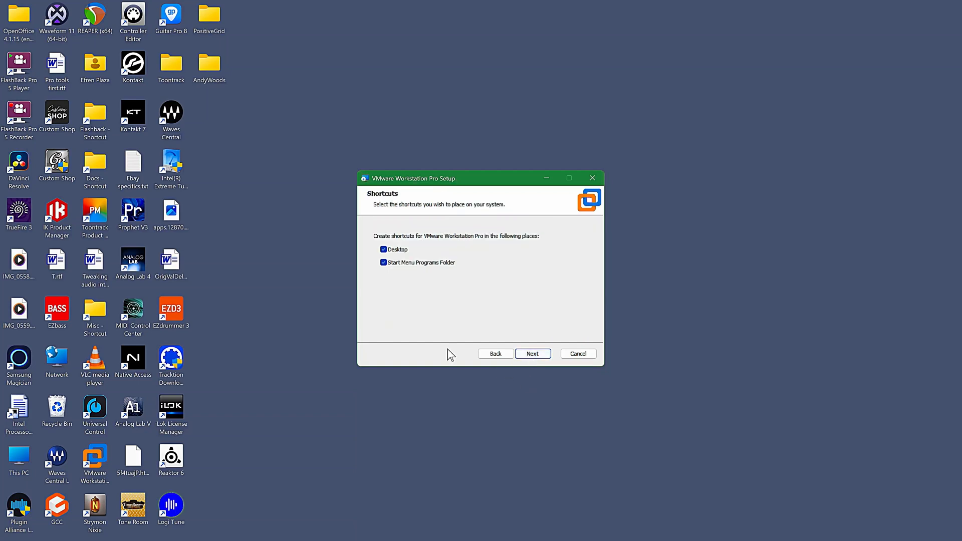
click(383, 263)
click(526, 355)
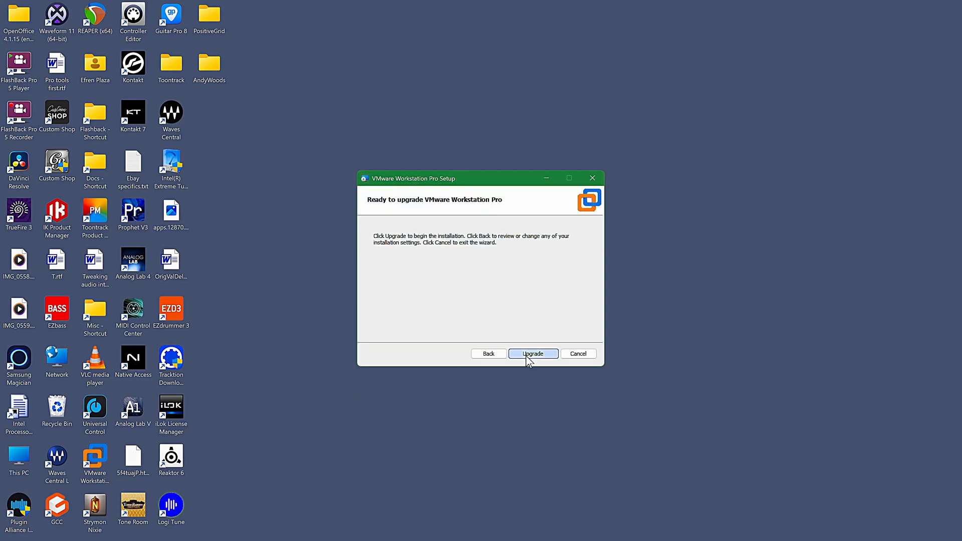
click(525, 356)
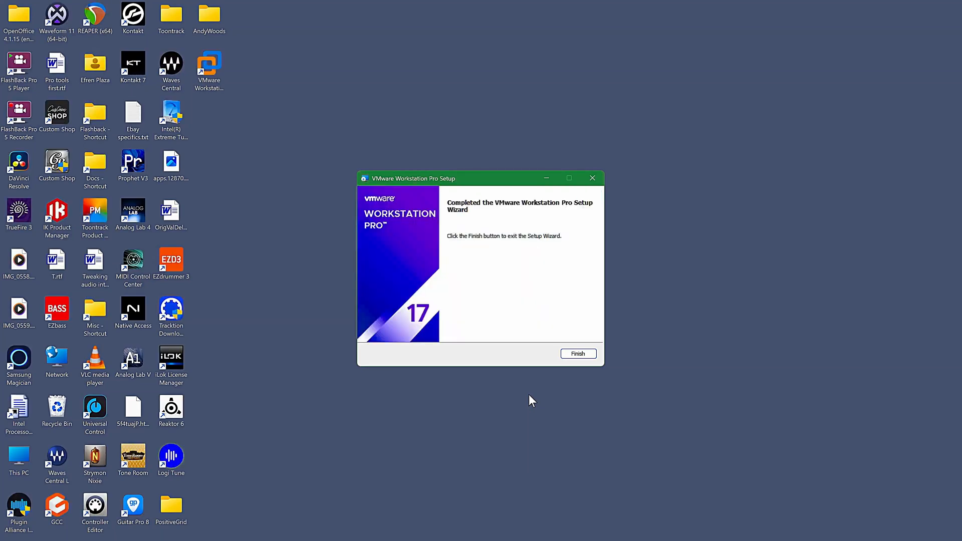
Finish the setup wizard and relaunch VMware Workstation, showing the Win2022S2 virtual machine summary.
click(574, 355)
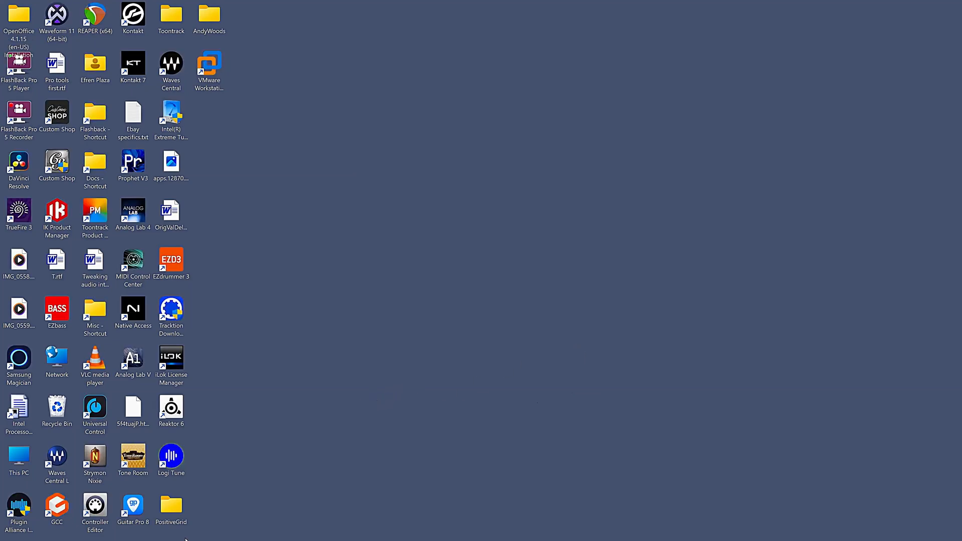
mouse_move(185, 539)
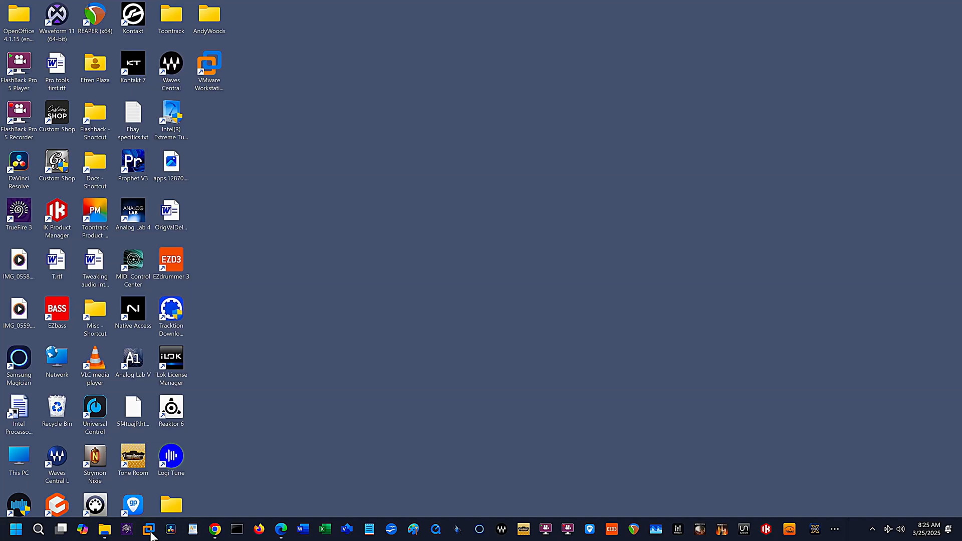
click(149, 529)
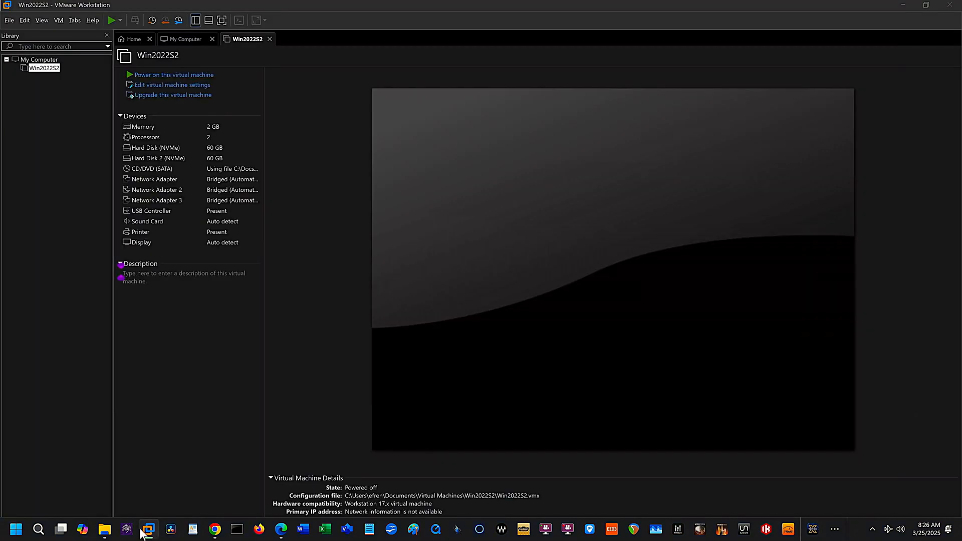
Check that Help > About shows version 17.6.3 build-24583834, then close VMware Workstation.
click(89, 20)
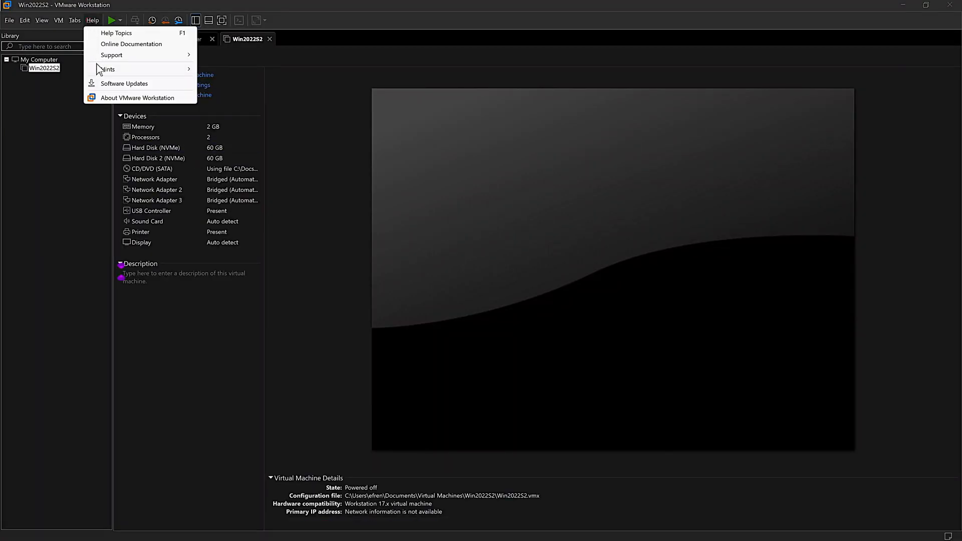
click(110, 96)
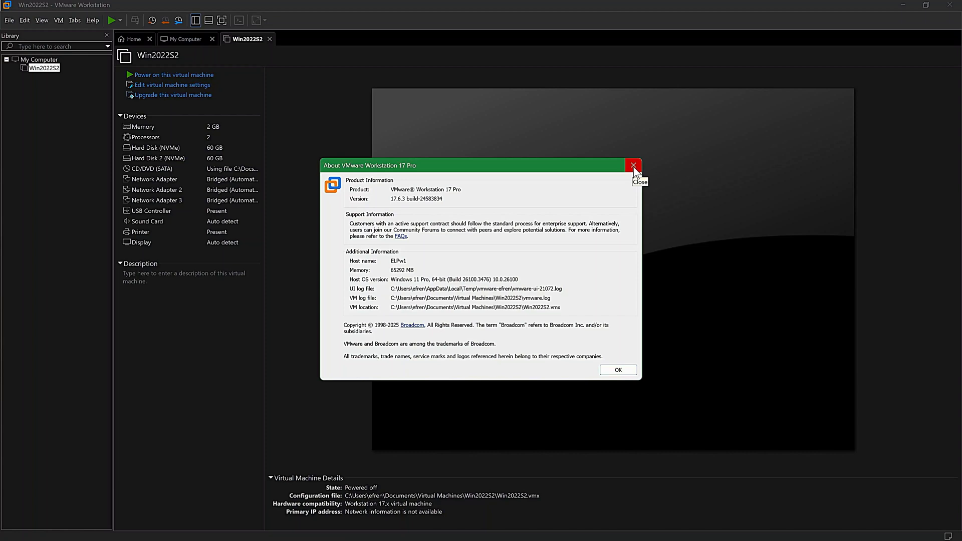
key(Escape)
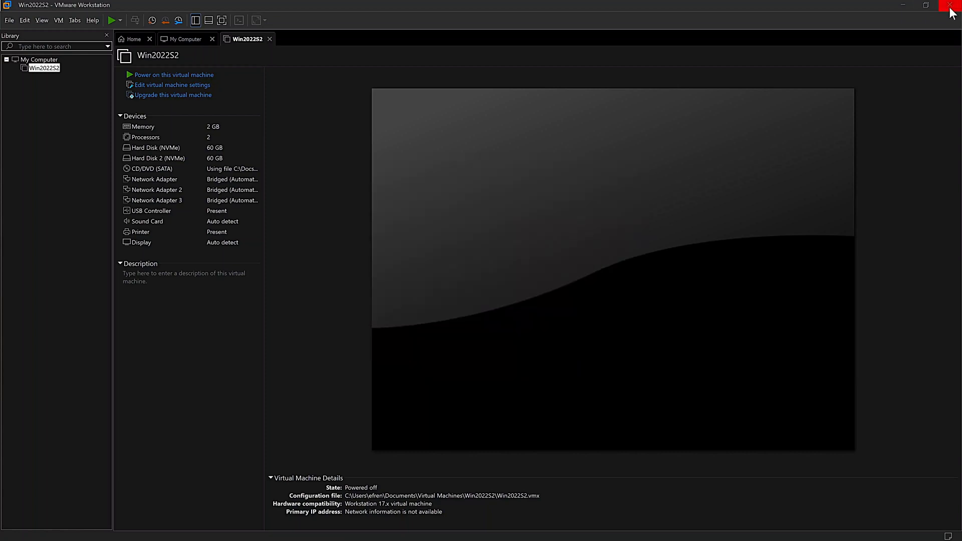
click(953, 13)
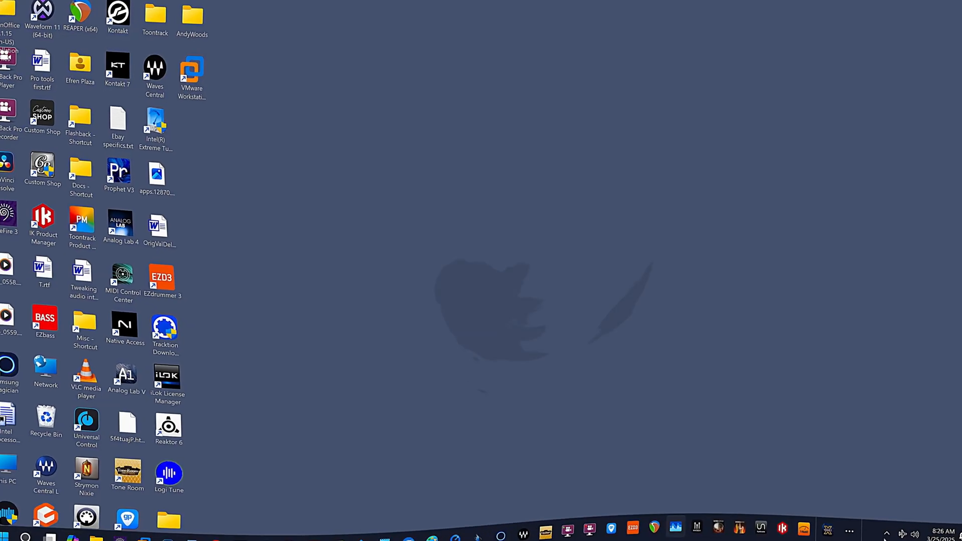